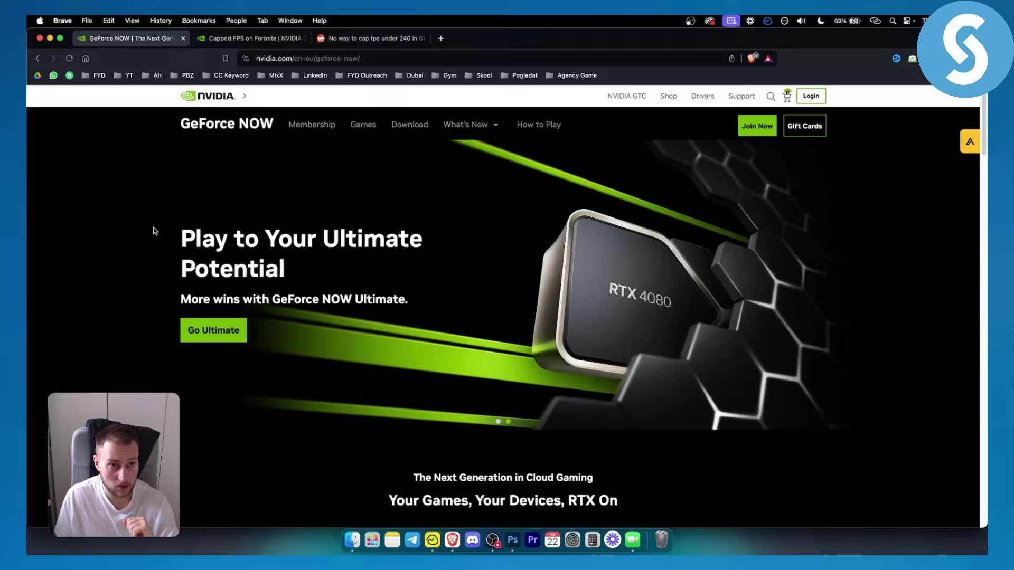
# Switch to the Reddit thread and highlight the Apex launch-option advice with the +fps_max 165 command.
pyautogui.click(368, 38)
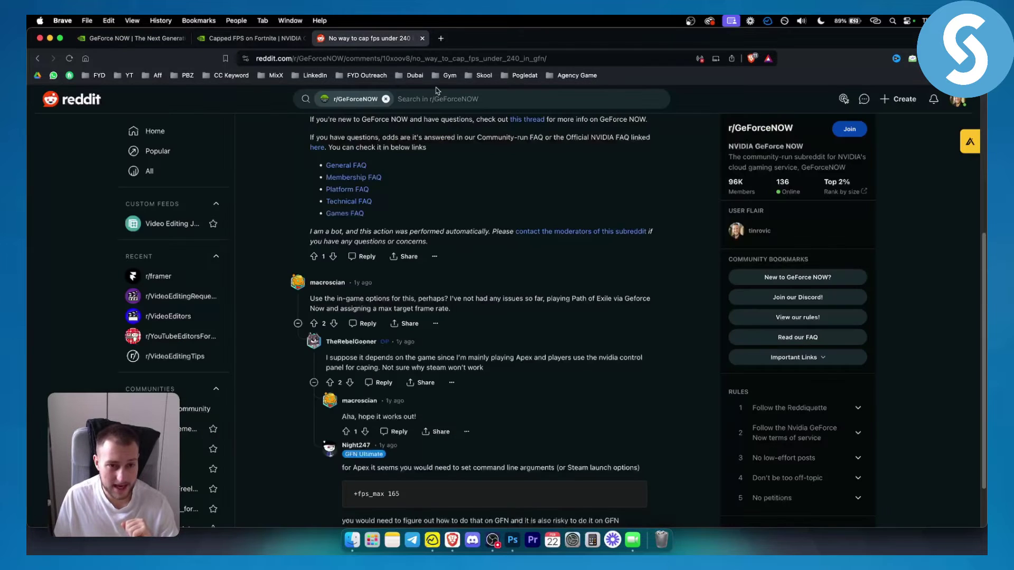
pyautogui.scroll(2, 349, 318)
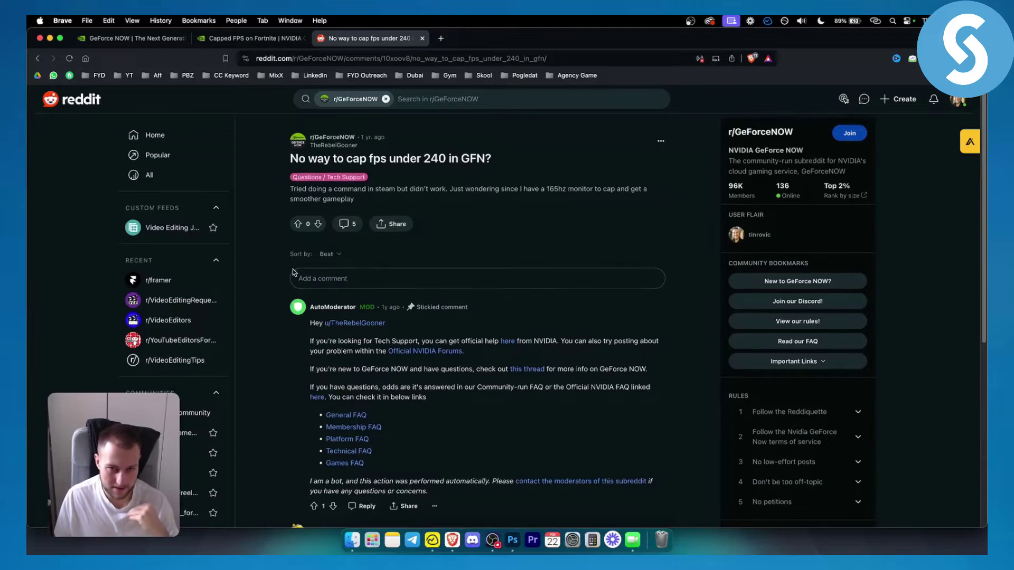
pyautogui.scroll(-1, 298, 270)
pyautogui.scroll(-3, 298, 274)
pyautogui.scroll(-3, 357, 317)
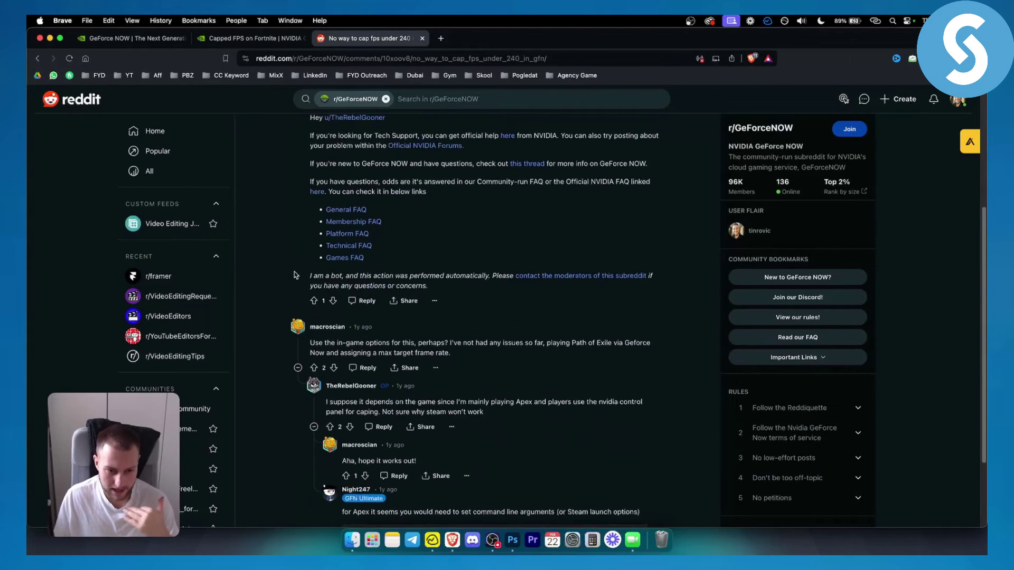
pyautogui.scroll(-3, 396, 357)
pyautogui.scroll(-2, 422, 409)
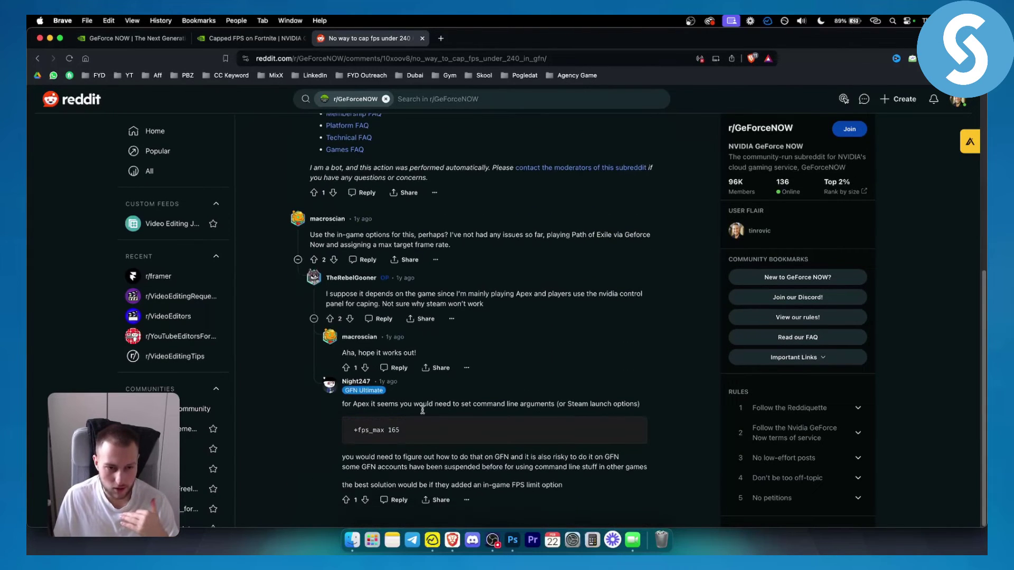
pyautogui.moveTo(353, 432); pyautogui.dragTo(427, 435)
pyautogui.click(346, 420)
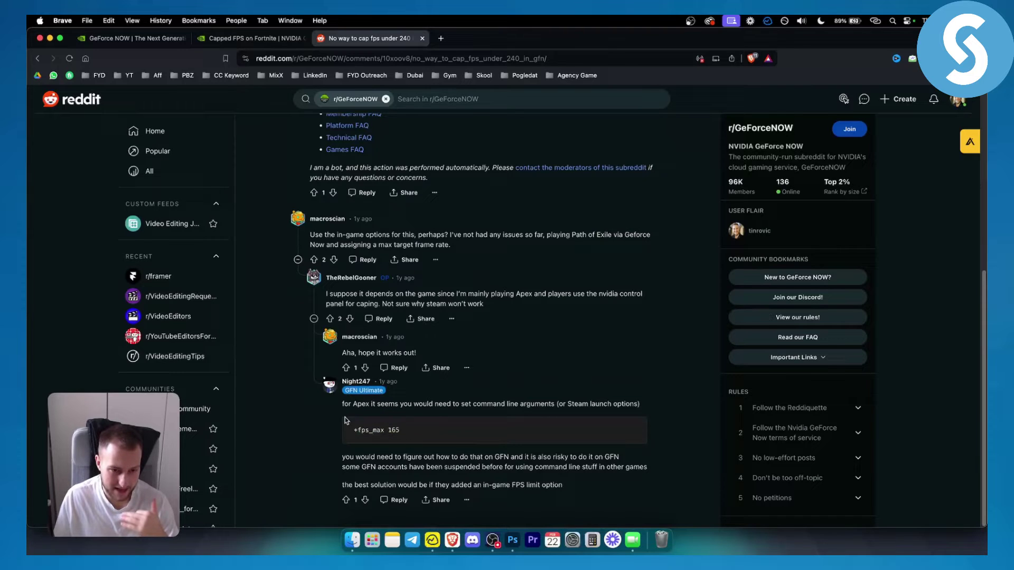
pyautogui.moveTo(344, 405); pyautogui.dragTo(644, 405)
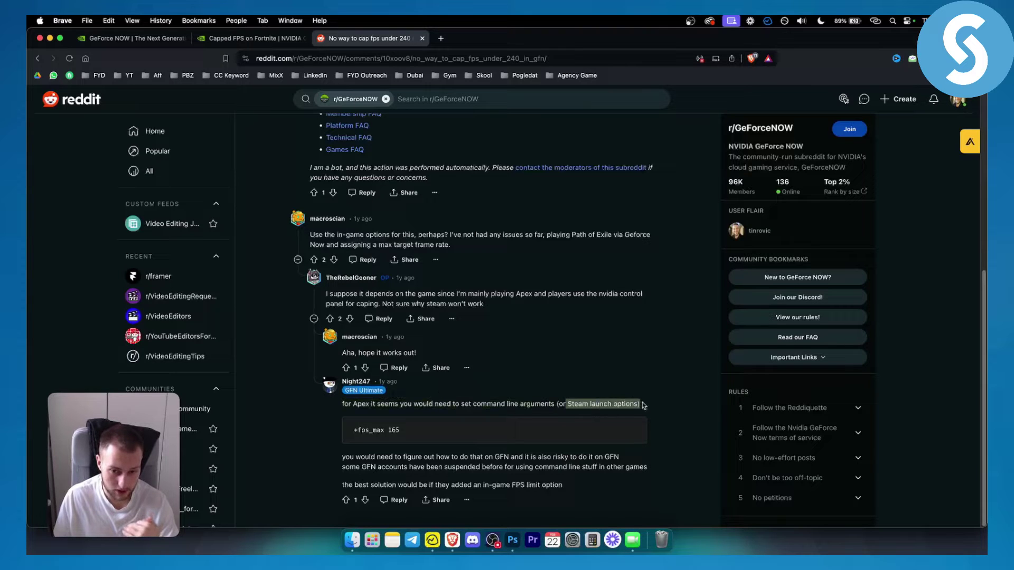
pyautogui.click(548, 420)
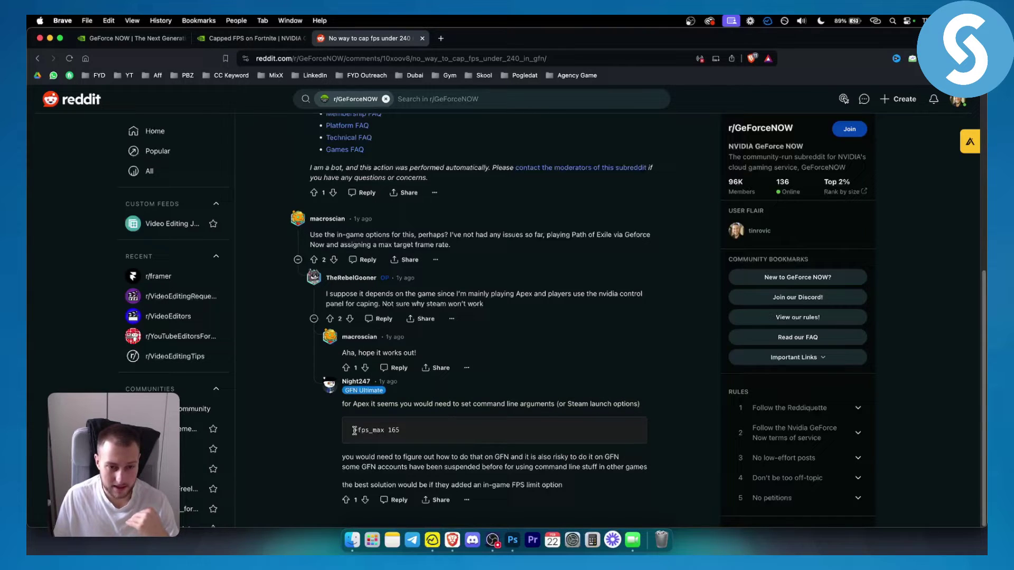
pyautogui.moveTo(353, 430); pyautogui.dragTo(426, 433)
pyautogui.click(415, 435)
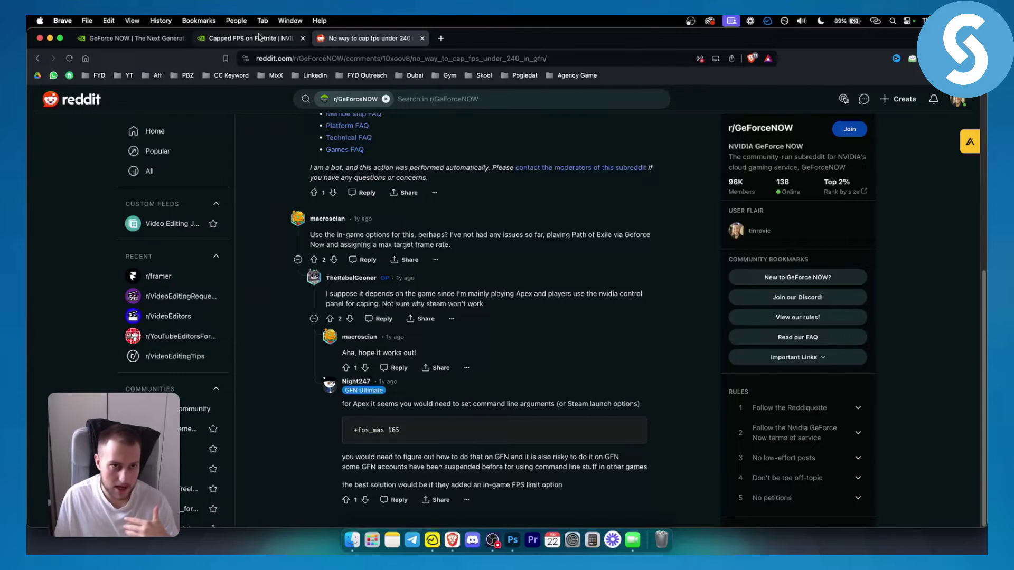
# Switch to the Capped FPS on Fortnite thread and highlight 'Check your geforce now settings' and the vsync off advice.
pyautogui.click(259, 37)
pyautogui.moveTo(380, 371); pyautogui.dragTo(453, 372)
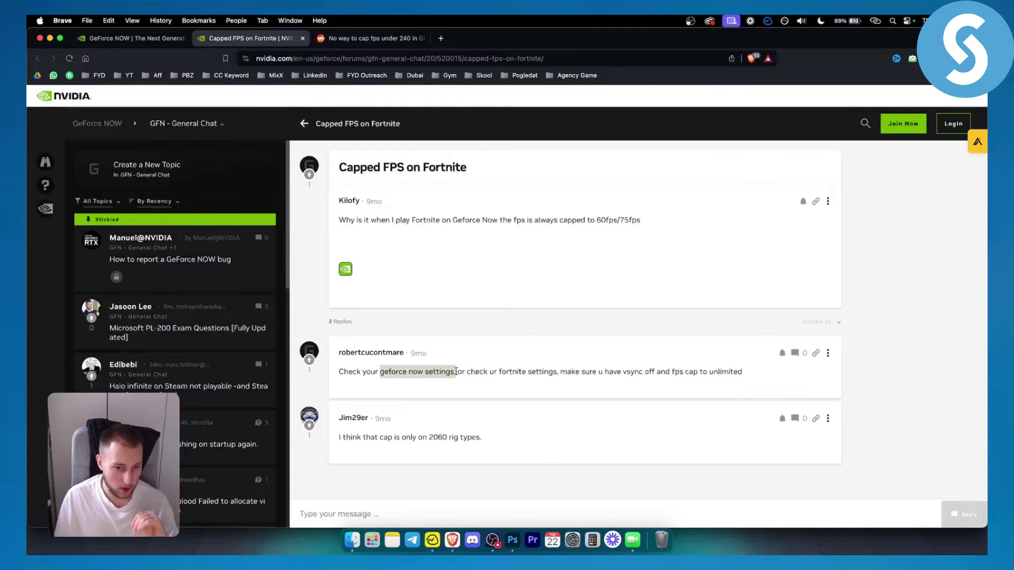
pyautogui.click(455, 372)
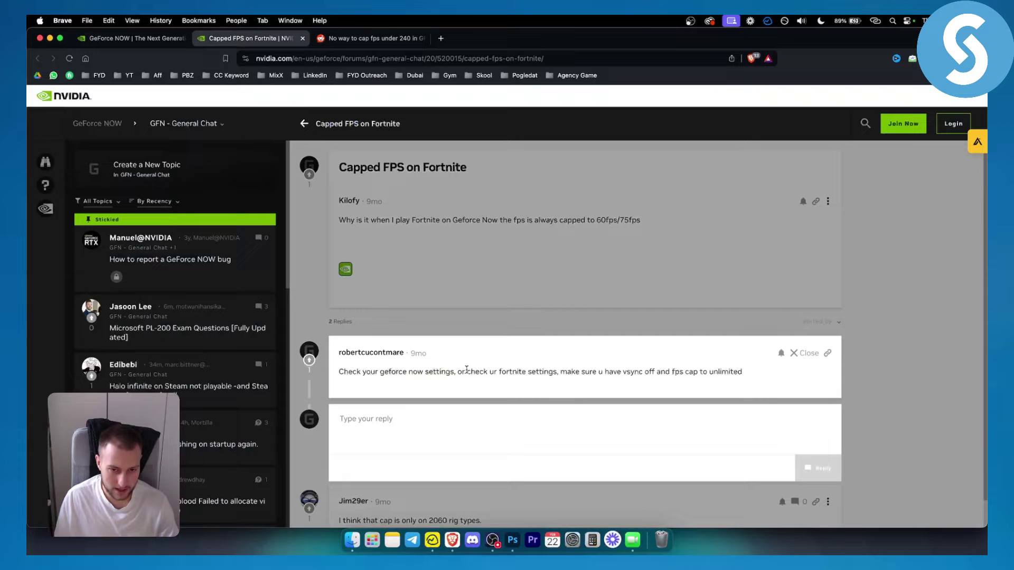
pyautogui.moveTo(457, 372); pyautogui.dragTo(339, 372)
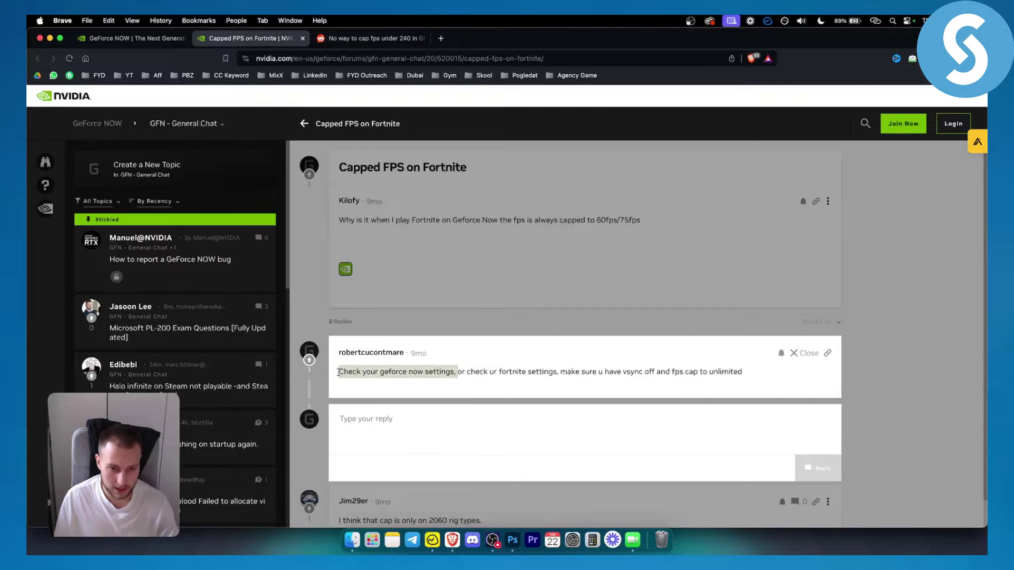
pyautogui.moveTo(622, 372); pyautogui.dragTo(751, 372)
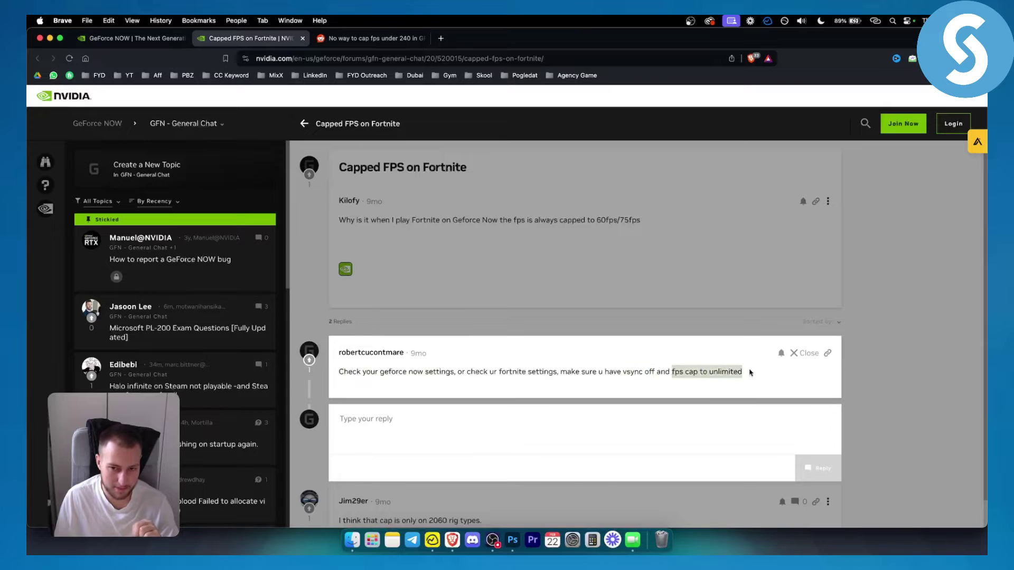
pyautogui.click(522, 375)
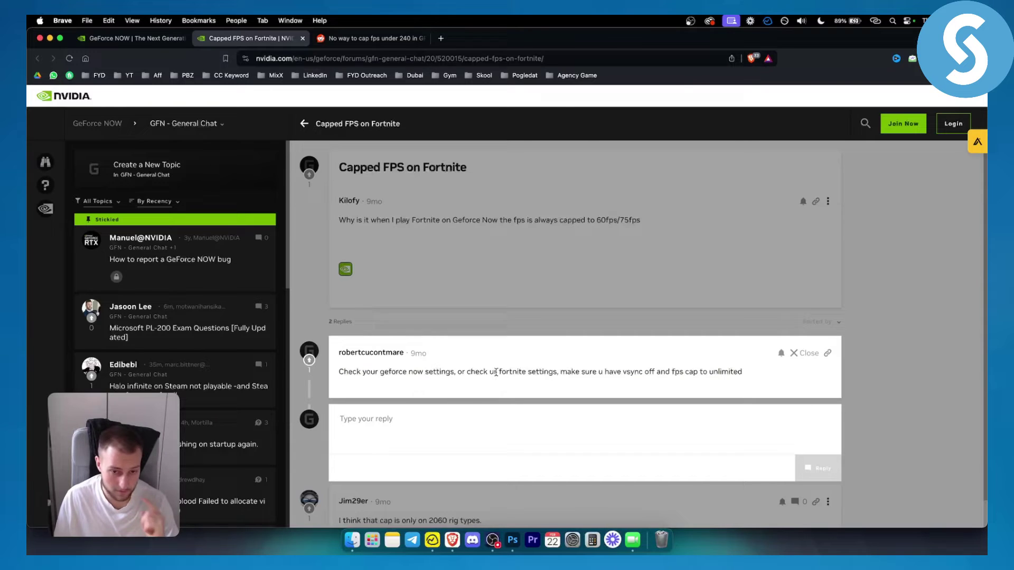
# Highlight 'fortnite settings', 'geforce now settings' and 'fps cap to unlimited' in the same reply.
pyautogui.moveTo(496, 372); pyautogui.dragTo(555, 373)
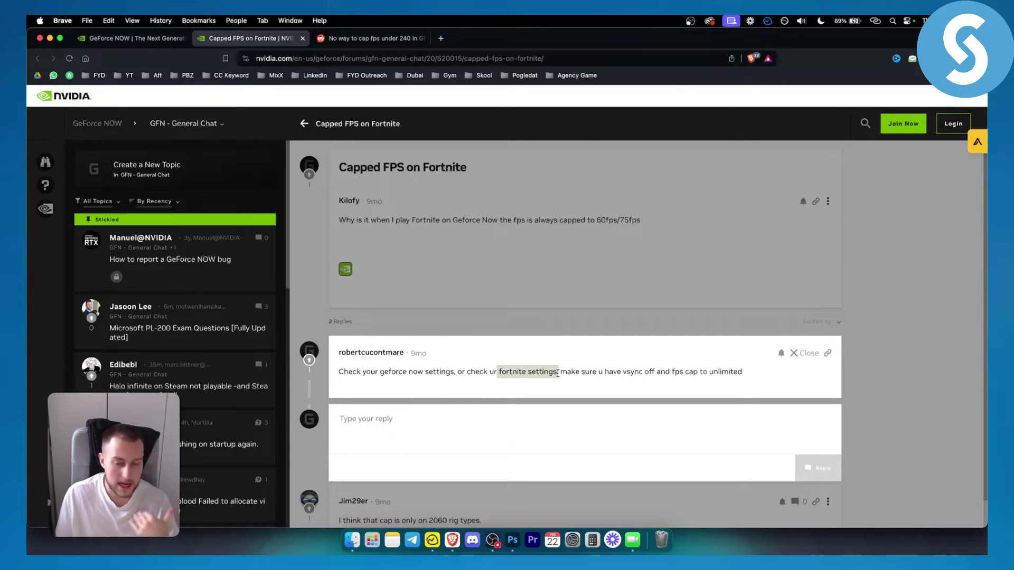
pyautogui.click(544, 389)
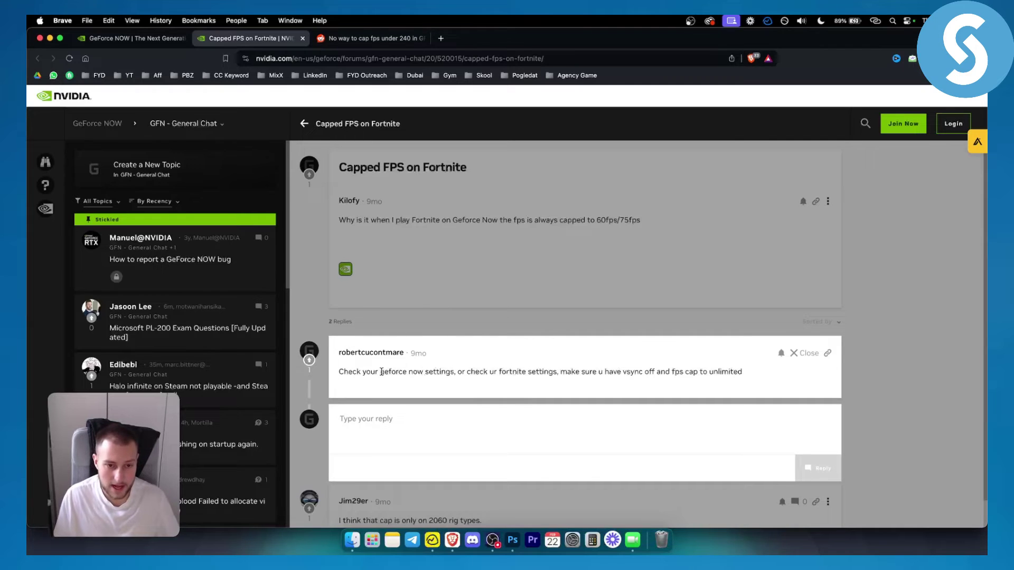
pyautogui.moveTo(380, 371); pyautogui.dragTo(455, 370)
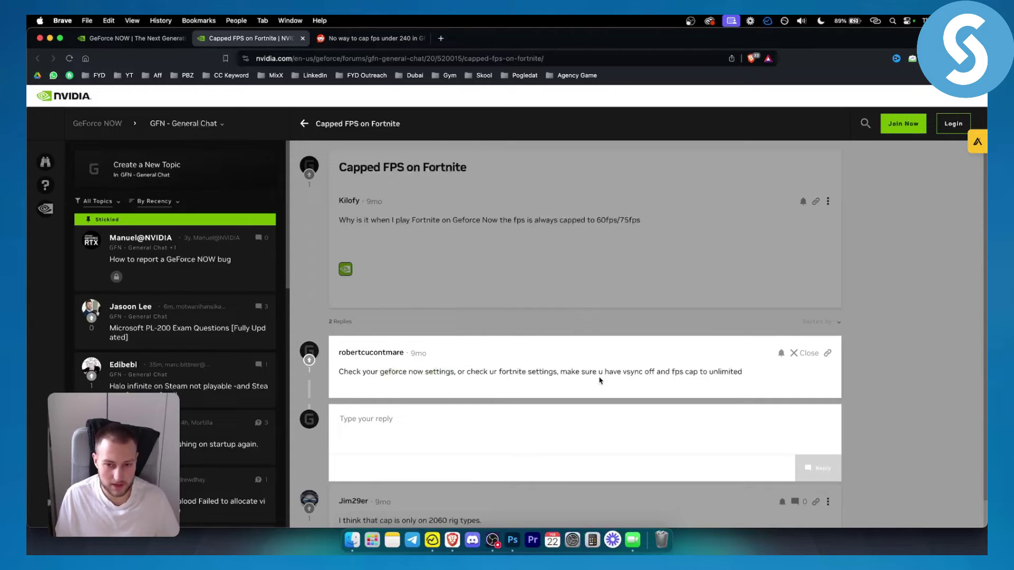
pyautogui.moveTo(673, 372); pyautogui.dragTo(746, 376)
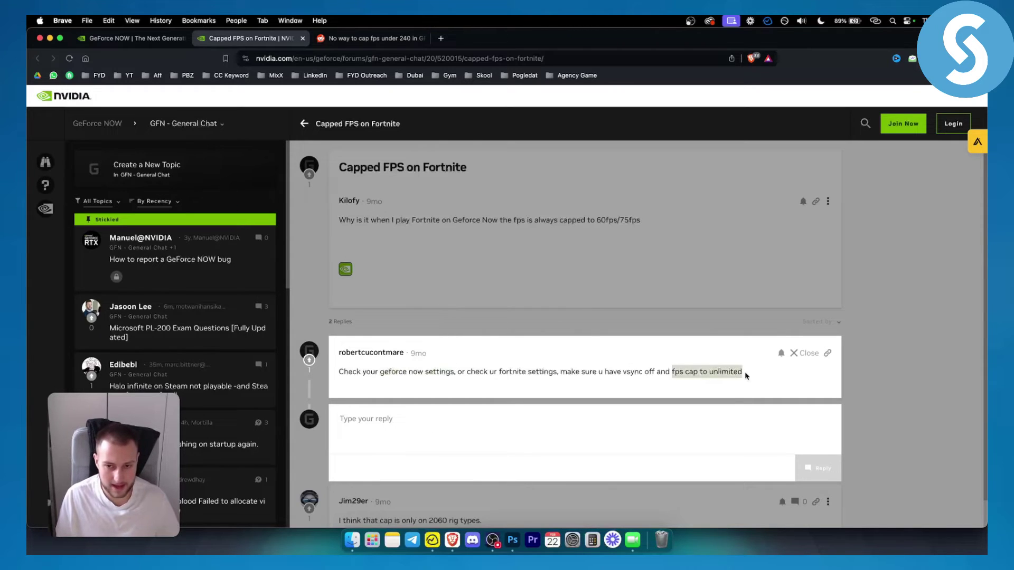
pyautogui.click(558, 347)
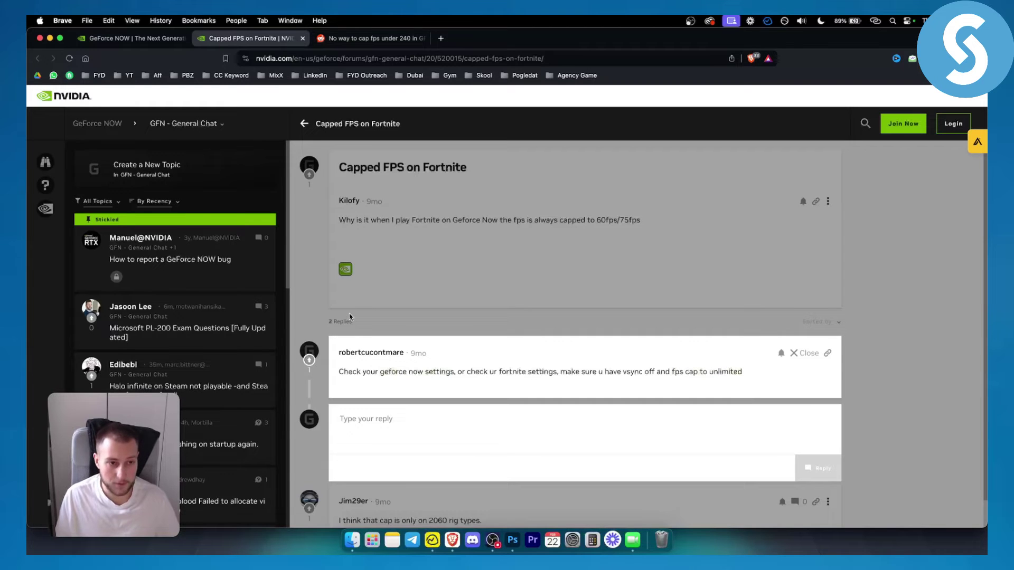
# Switch back to the GeForce NOW homepage tab.
pyautogui.click(127, 38)
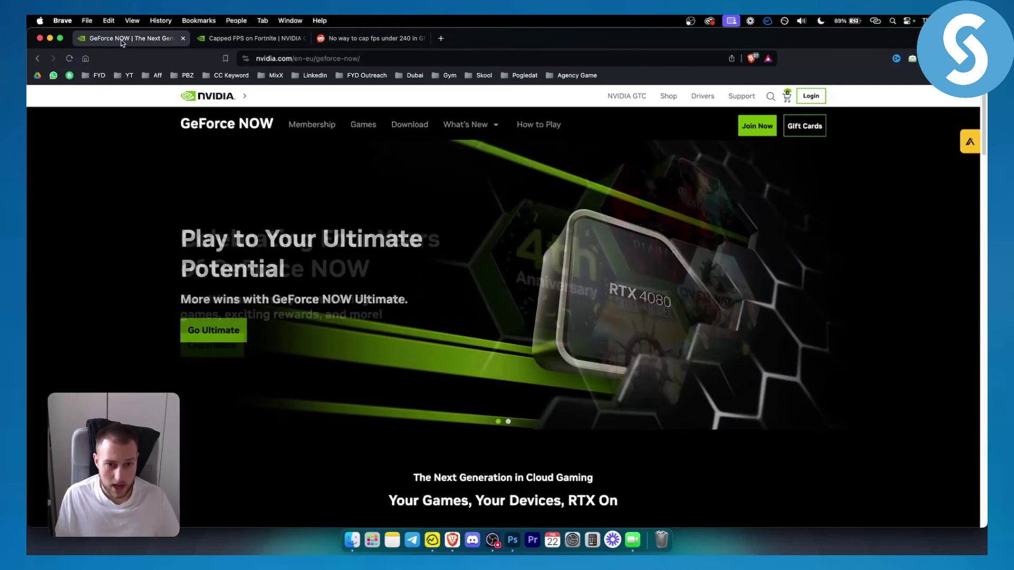